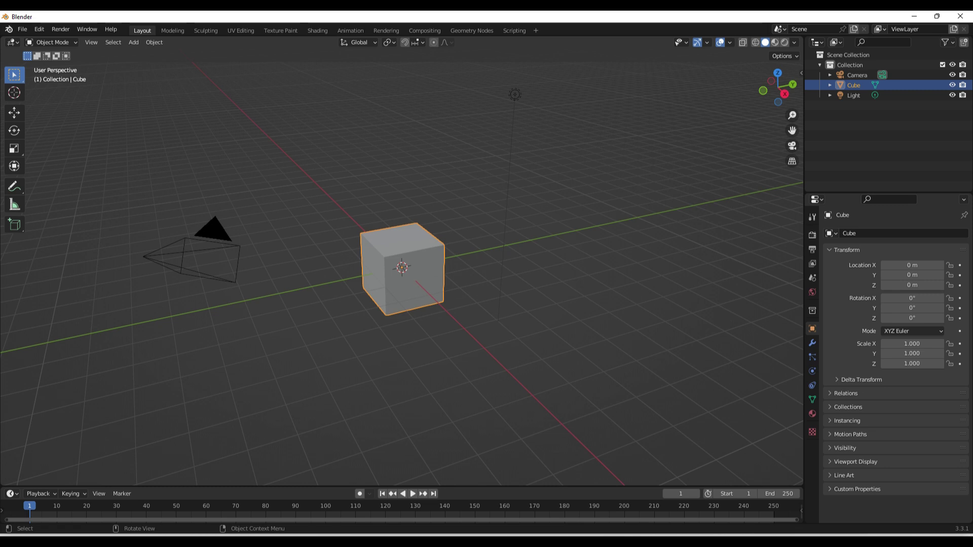
Step: Delete the default cube and import the Elephant STL model from the Downloads folder
key("Delete")
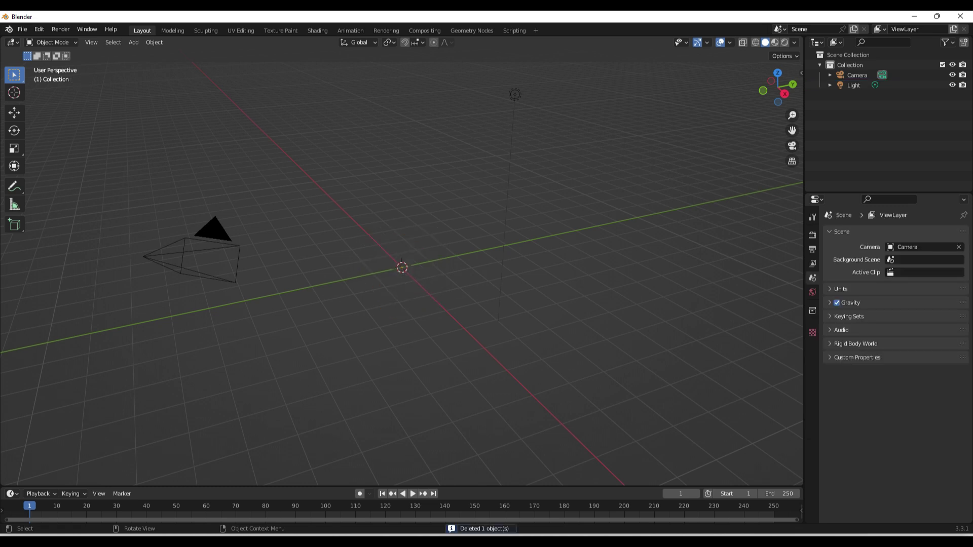
left_click(22, 29)
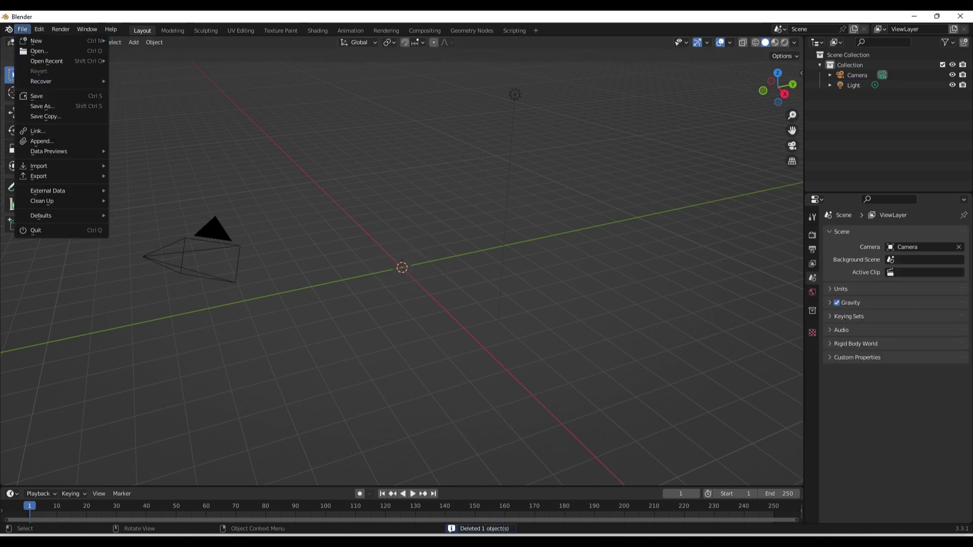
mouse_move(46, 166)
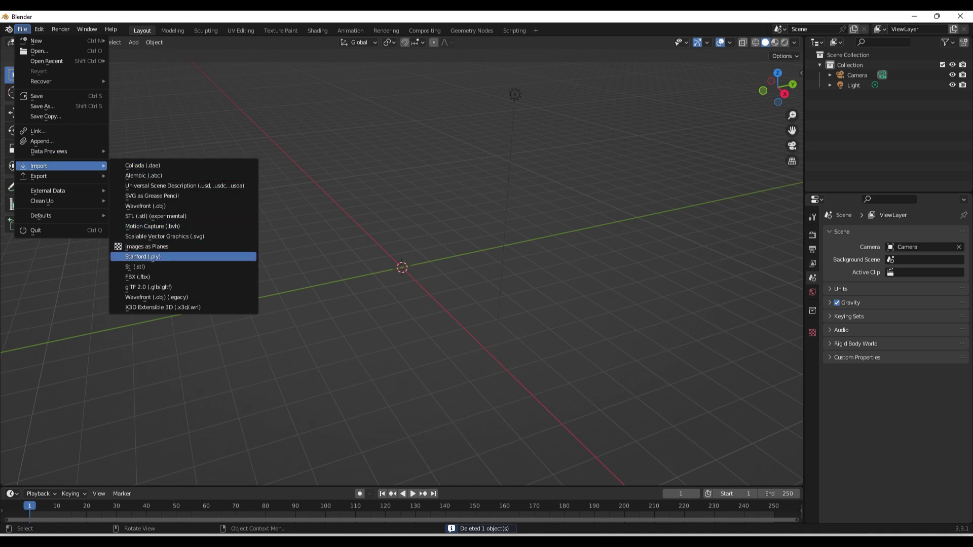
left_click(136, 267)
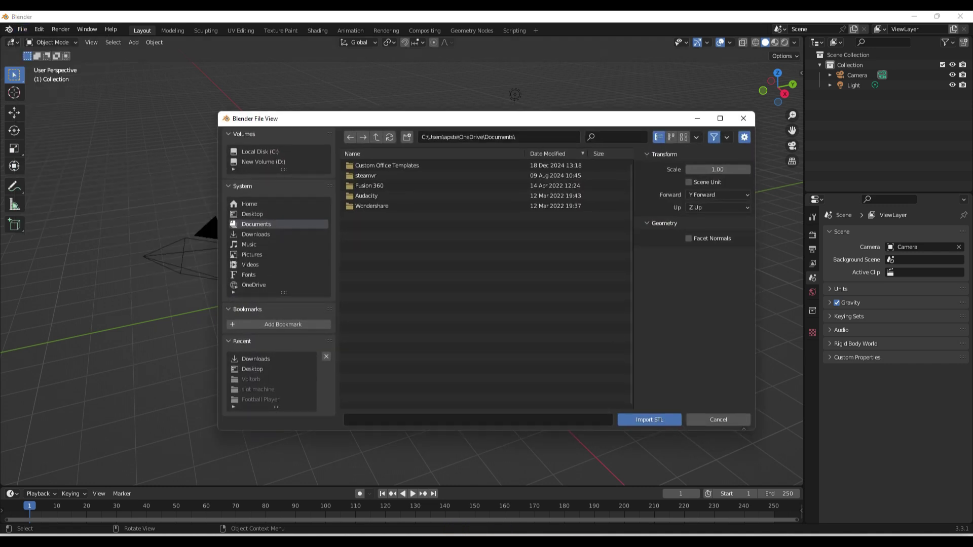
left_click(255, 234)
double_click(370, 165)
scroll(371, 264, "down", 14)
middle_click_drag(372, 264, 275, 324)
scroll(300, 263, "down", 3)
scroll(275, 325, "up", 1)
scroll(401, 263, "up", 3)
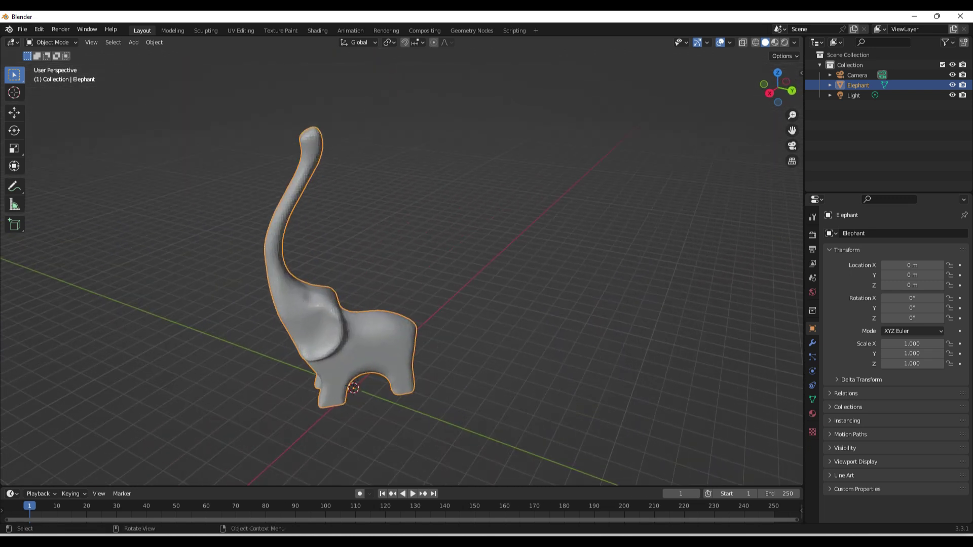
Step: Move the elephant straight down along Z to about -31.1 m, bringing its head level with the 3D cursor
key("alt+a")
middle_click_drag(401, 263, 394, 246)
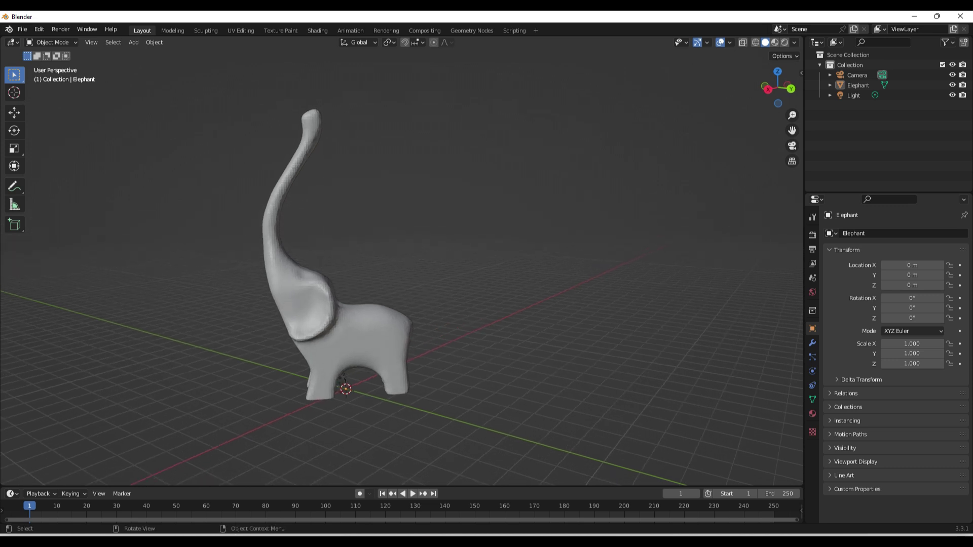
left_click(341, 376)
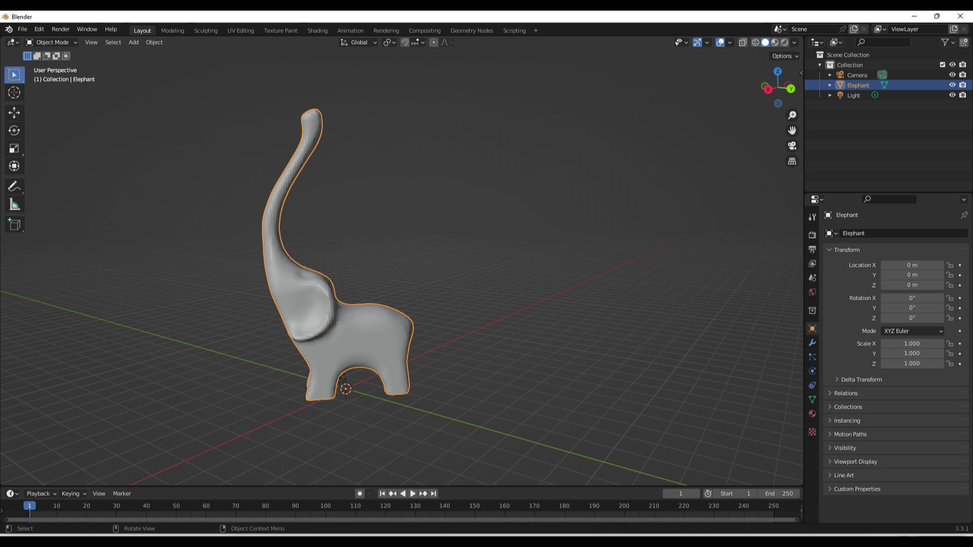
left_click(14, 113)
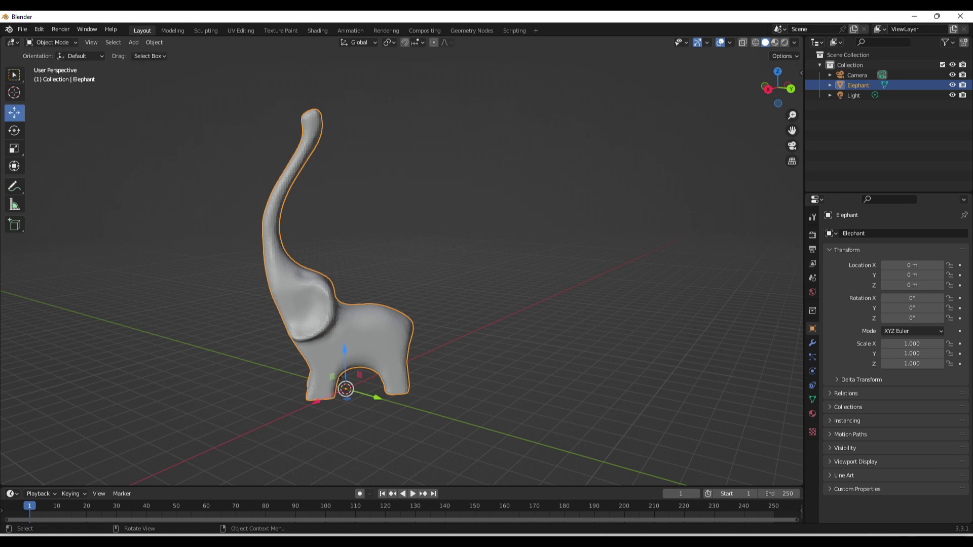
left_click_drag(344, 350, 346, 424)
middle_click_drag(395, 314, 494, 286)
middle_click_drag(563, 307, 645, 308)
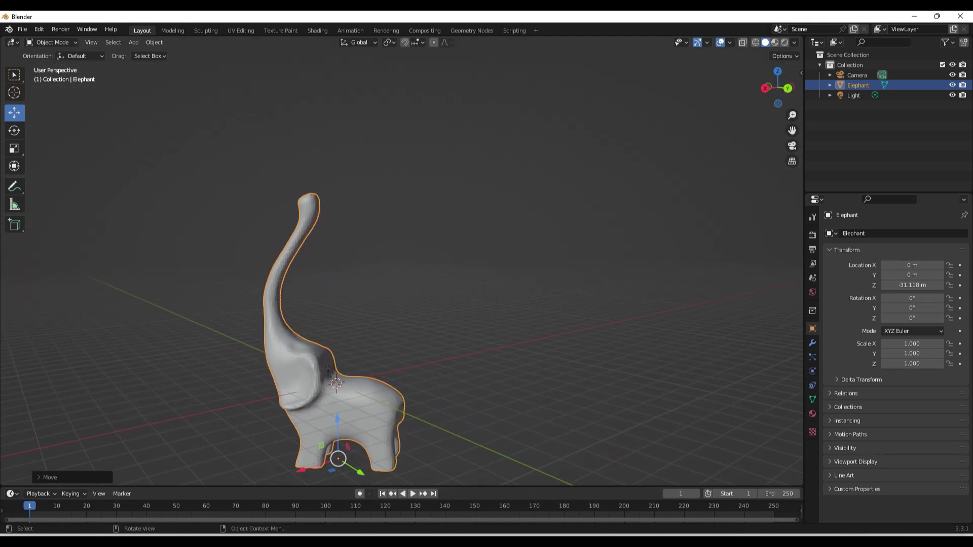
Step: Move the elephant along Y to about 20.7 m and along X to about -17.7 m
left_click_drag(360, 473, 389, 491)
middle_click_drag(385, 354, 498, 349)
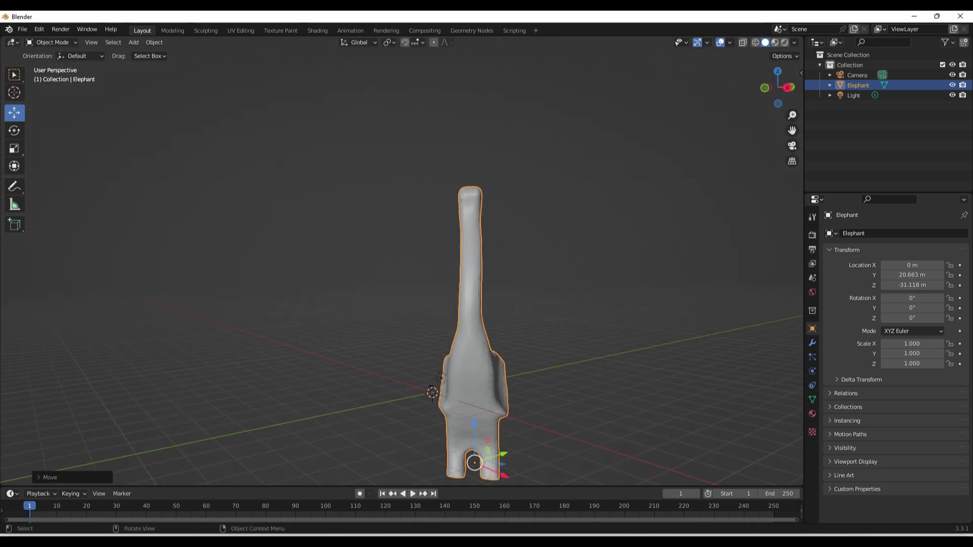
key("g")
key("x")
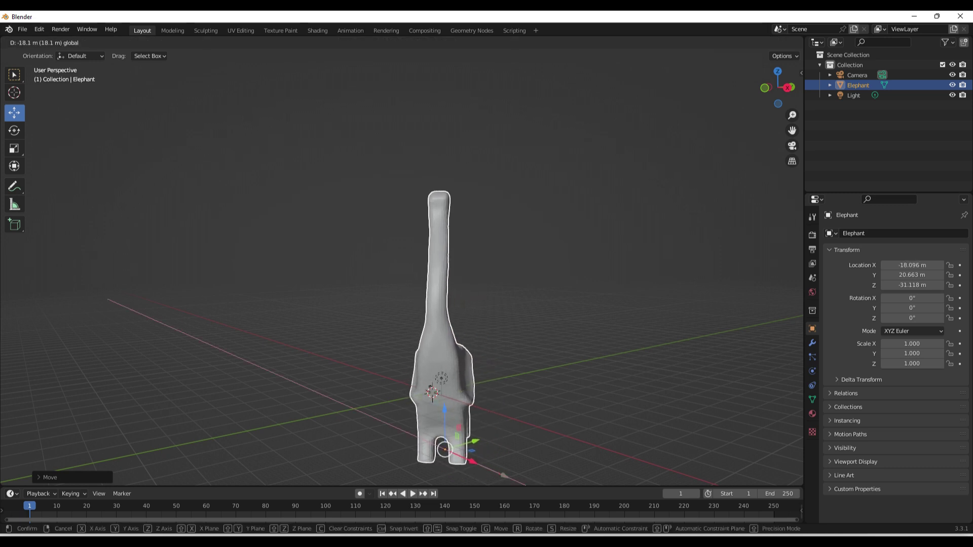
key("Return")
middle_click_drag(405, 304, 486, 304)
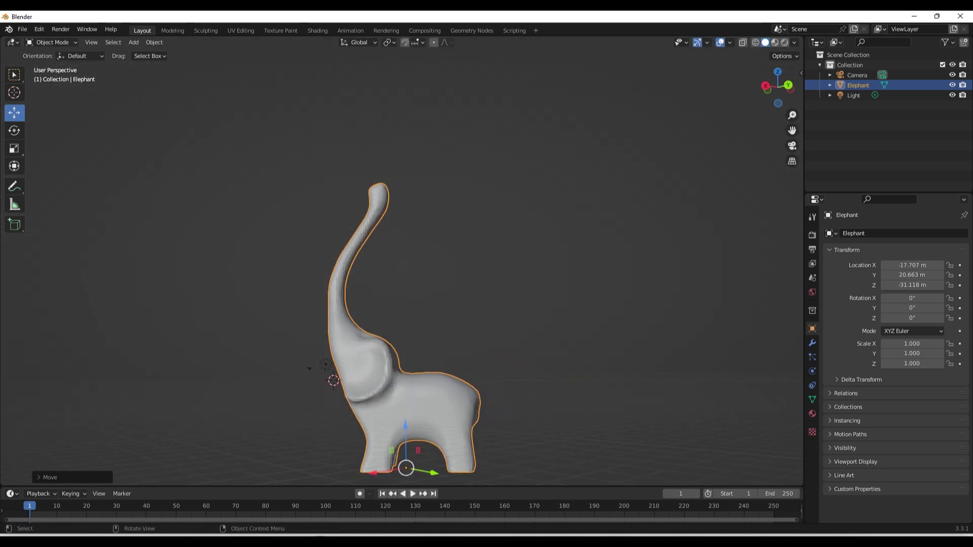
Step: Readjust the elephant to about -7.4 m in X and 10.2 m in Y, placing the 3D cursor inside its head, and deselect it
key("g")
key("y")
key("Return")
middle_click_drag(406, 304, 486, 304)
key("g")
key("x")
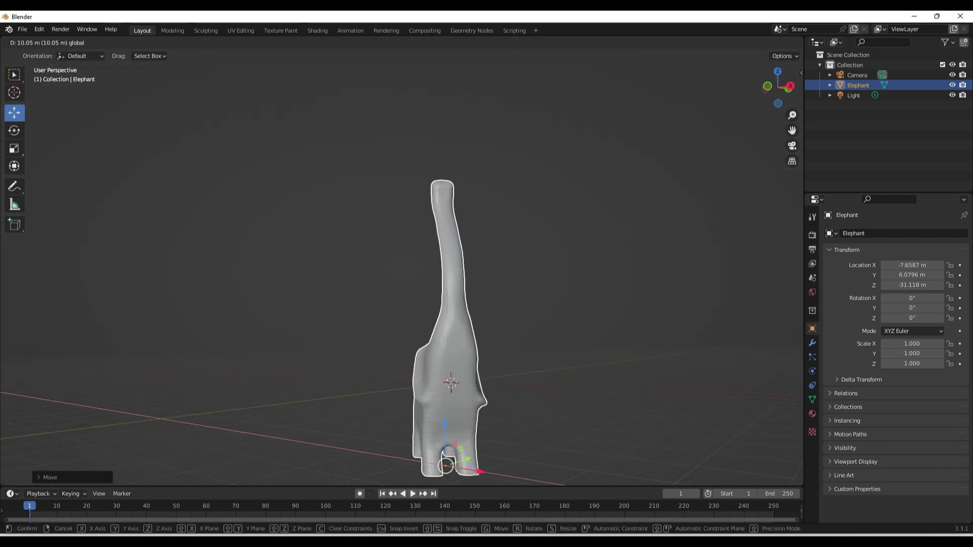
left_click_drag(480, 471, 482, 472)
middle_click_drag(456, 329, 341, 329)
left_click_drag(403, 474, 412, 475)
middle_click_drag(421, 405, 400, 413)
scroll(427, 404, "down", 3)
left_click(401, 377)
Step: Put the elephant mesh into Edit Mode and clear the vertex selection
scroll(400, 413, "up", 2)
scroll(355, 391, "up", 2)
middle_click_drag(355, 390, 572, 304, "shift")
middle_click_drag(572, 304, 548, 275)
scroll(548, 275, "up", 1)
scroll(548, 275, "down", 2)
middle_click_drag(413, 302, 388, 349, "shift")
left_click(53, 42)
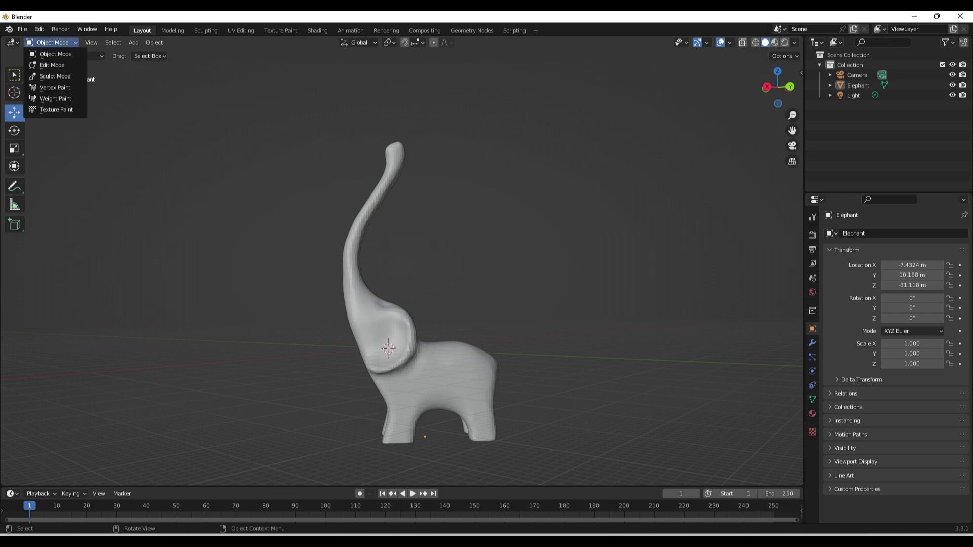
left_click(52, 65)
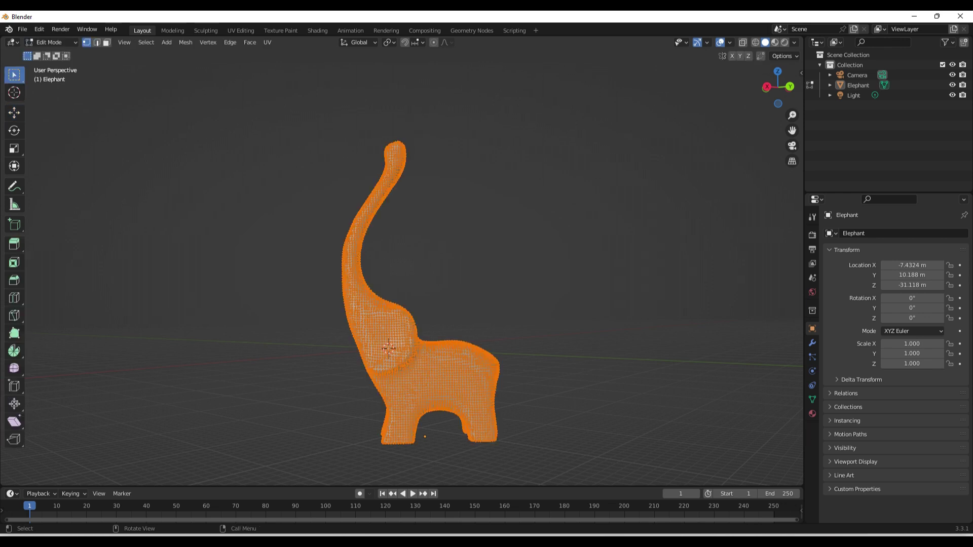
key("alt+a")
scroll(402, 267, "up", 8)
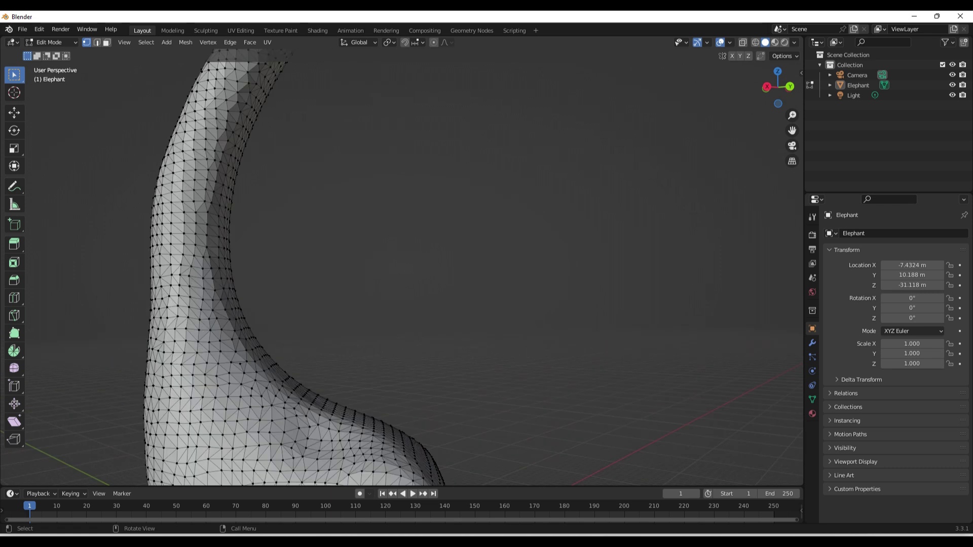
scroll(409, 243, "down", 7)
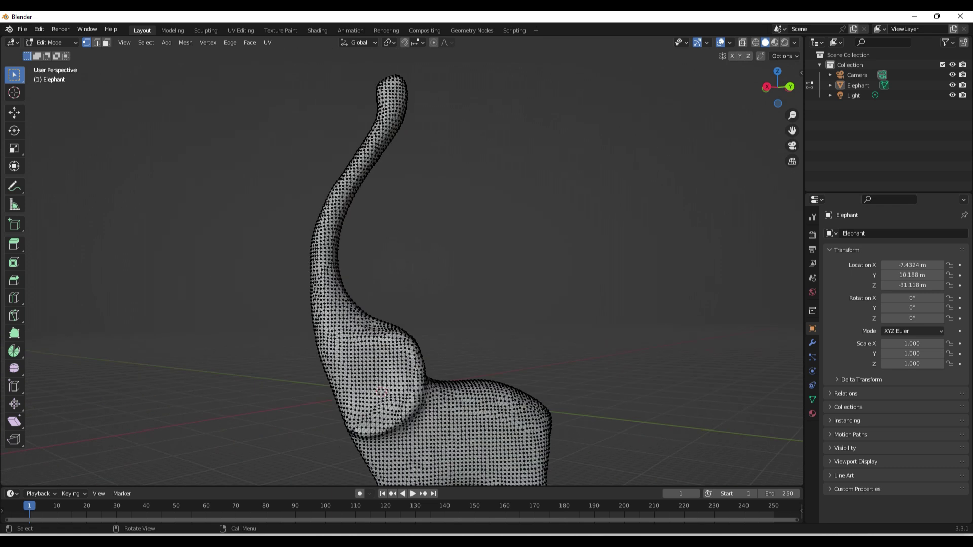
middle_click_drag(408, 284, 359, 273, "shift")
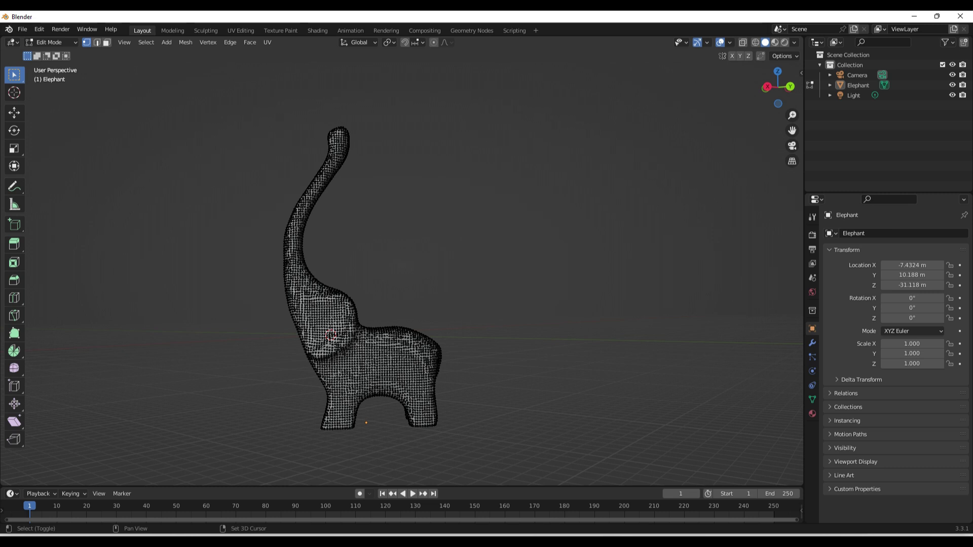
Step: Box-select the vertices of the trunk and upper head down to mid-ear, adding missed ones from several viewing angles
left_click_drag(253, 106, 378, 326)
scroll(400, 263, "up", 1)
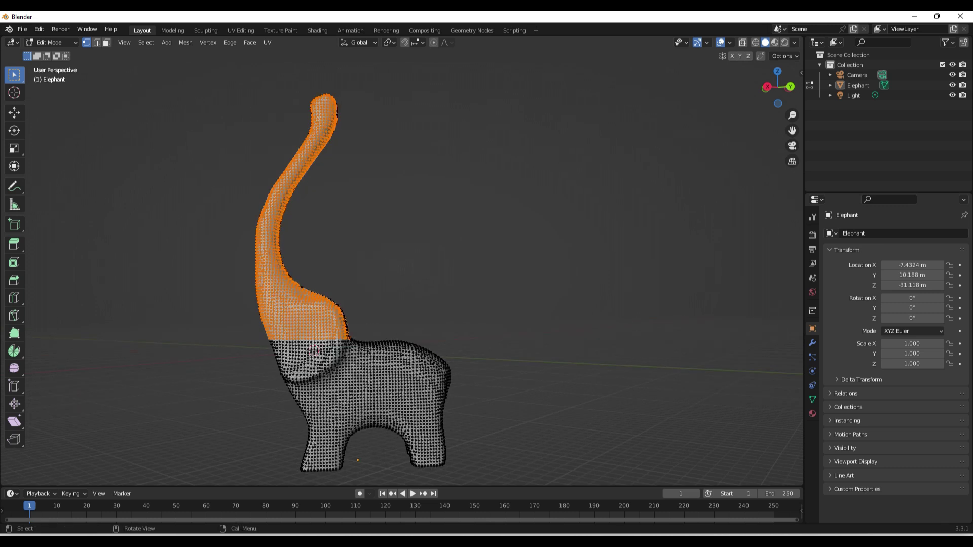
middle_click_drag(378, 327, 246, 333, "shift")
left_click_drag(280, 122, 378, 329)
middle_click_drag(378, 330, 285, 326)
middle_click_drag(421, 254, 471, 254)
left_click_drag(317, 164, 418, 336)
middle_click_drag(418, 336, 228, 342)
middle_click_drag(497, 336, 537, 336)
left_click_drag(396, 186, 482, 352)
middle_click_drag(482, 352, 45, 308)
scroll(426, 343, "up", 1)
scroll(426, 343, "up", 2)
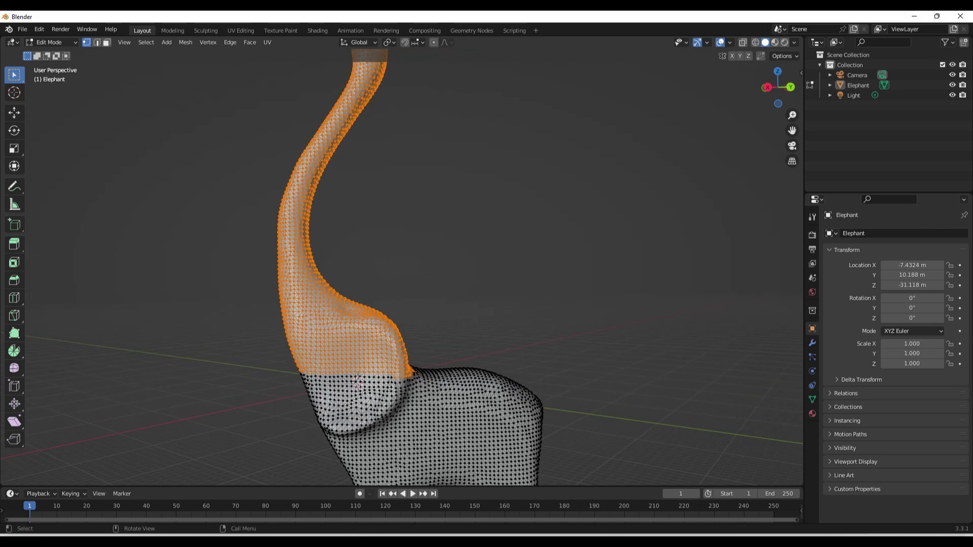
Step: Bend the selected head and trunk forward from a side view until the trunk extends roughly horizontally in front of the body
middle_click_drag(405, 304, 410, 452)
scroll(394, 323, "down", 2)
middle_click_drag(409, 415, 410, 452)
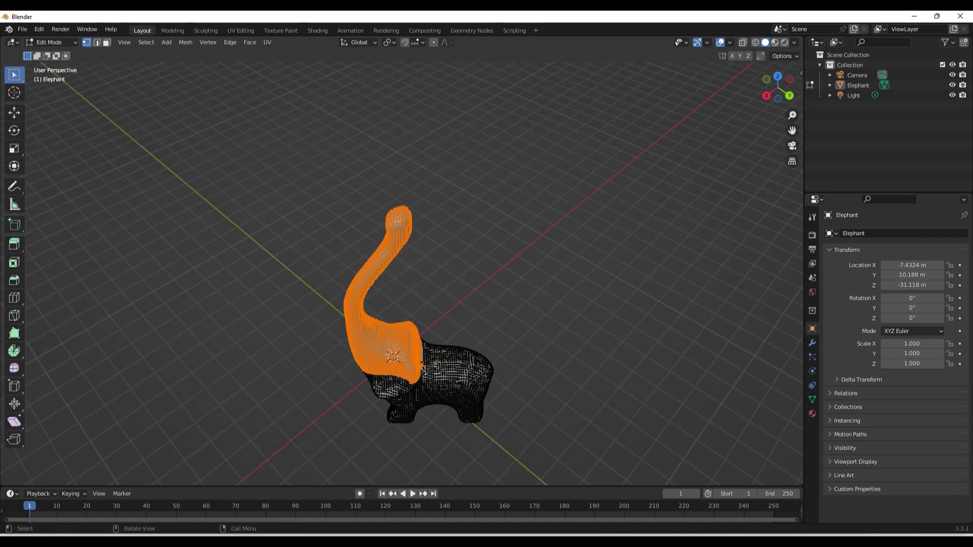
middle_click_drag(409, 385, 408, 359)
middle_click_drag(410, 241, 415, 200)
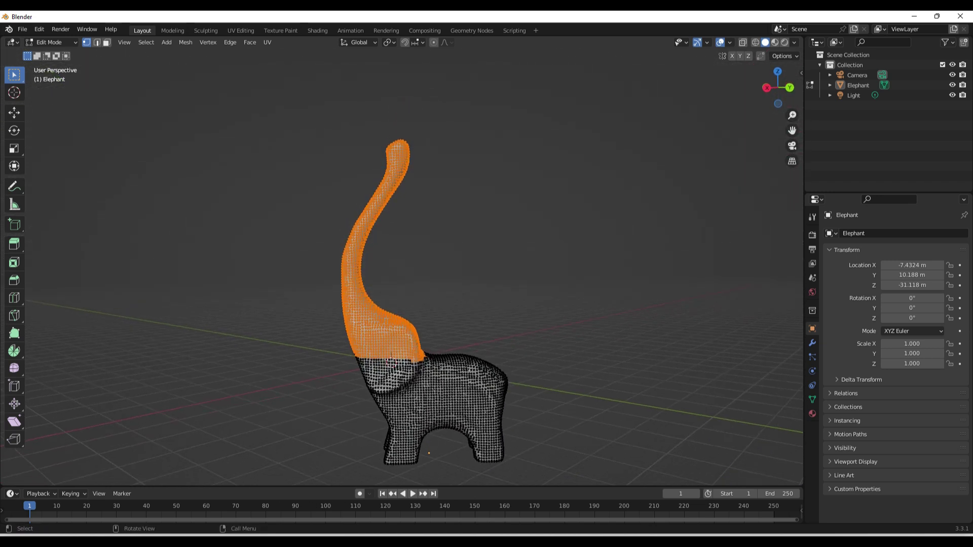
mouse_move(416, 200)
middle_mouse_down()
mouse_move(487, 203)
mouse_move(425, 202)
middle_mouse_up()
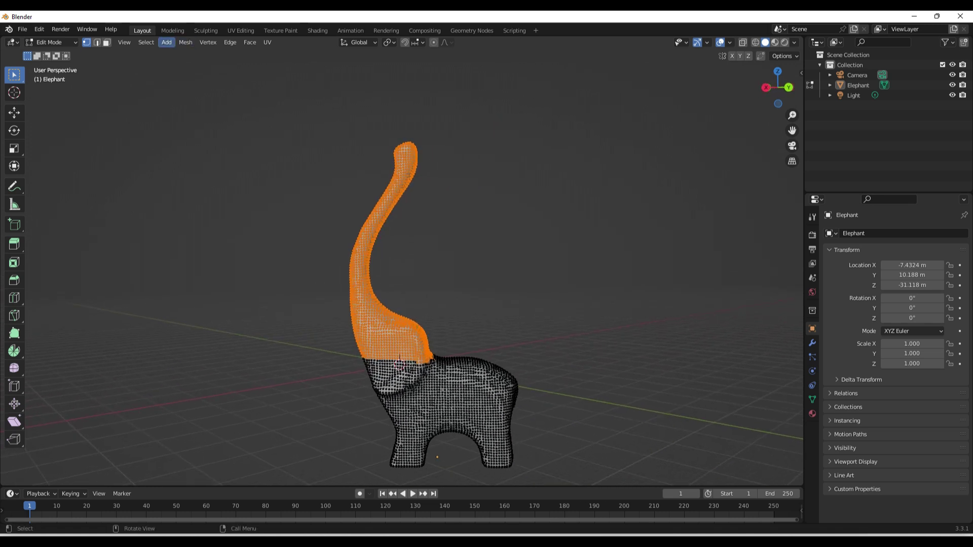
left_click(186, 42)
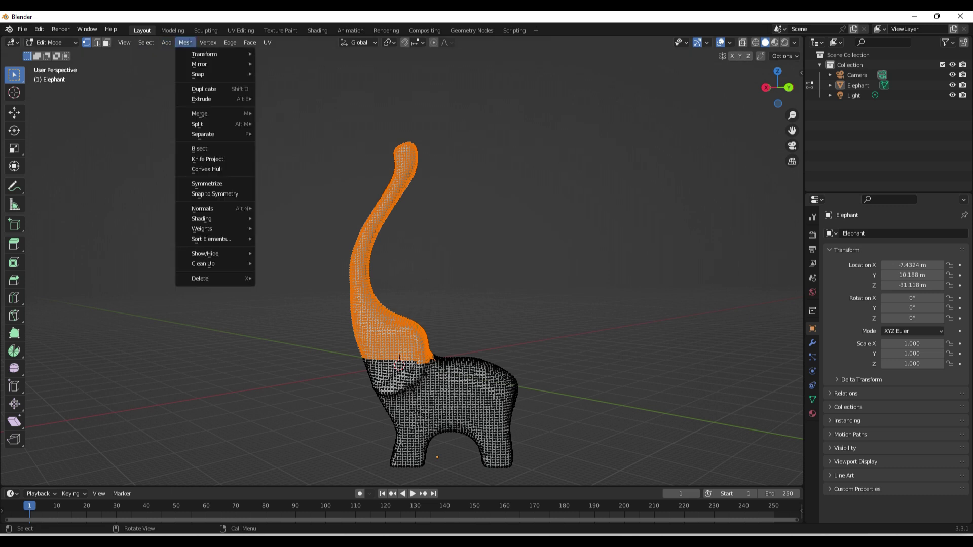
mouse_move(204, 54)
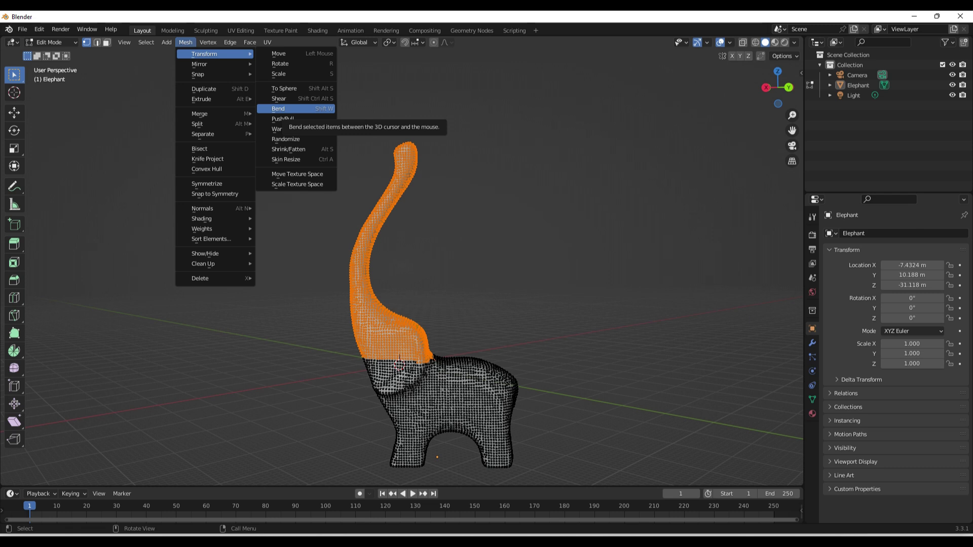
left_click(283, 109)
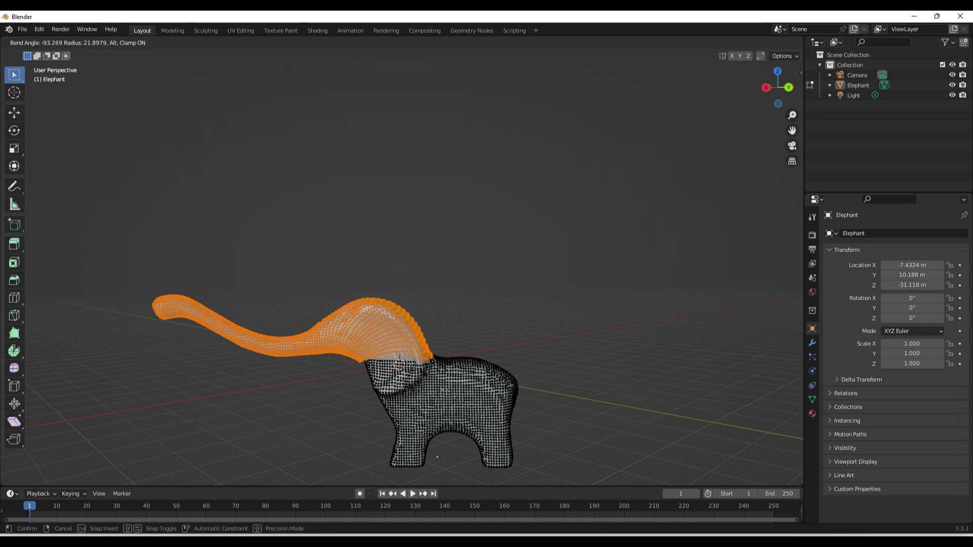
key("Return")
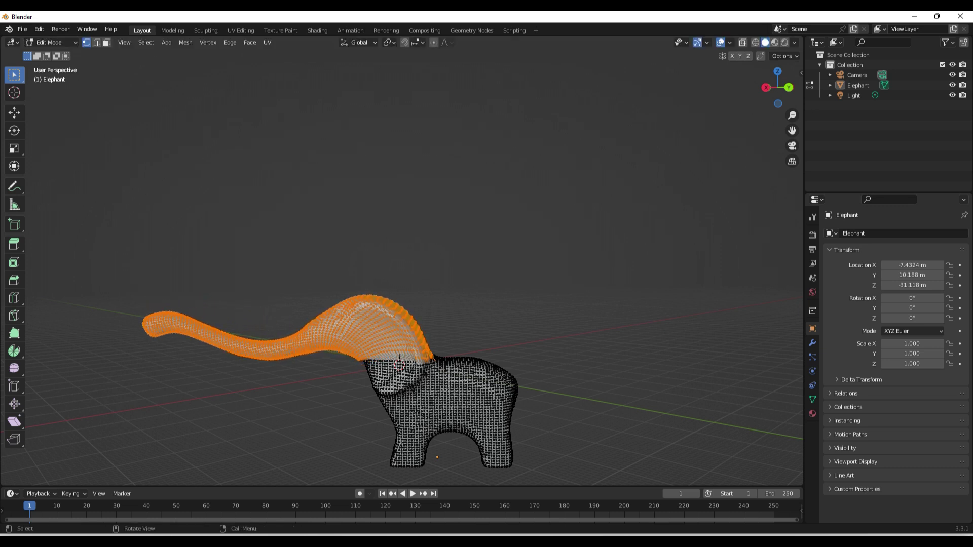
Step: Deselect all vertices, return to Object Mode and examine the bend seam at the ear up close
key("alt+a")
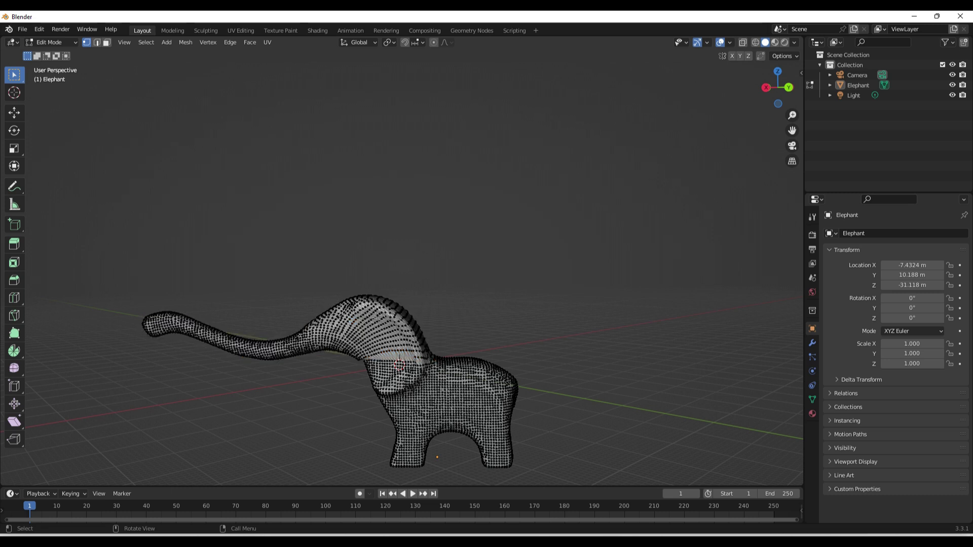
left_click(51, 42)
left_click(51, 53)
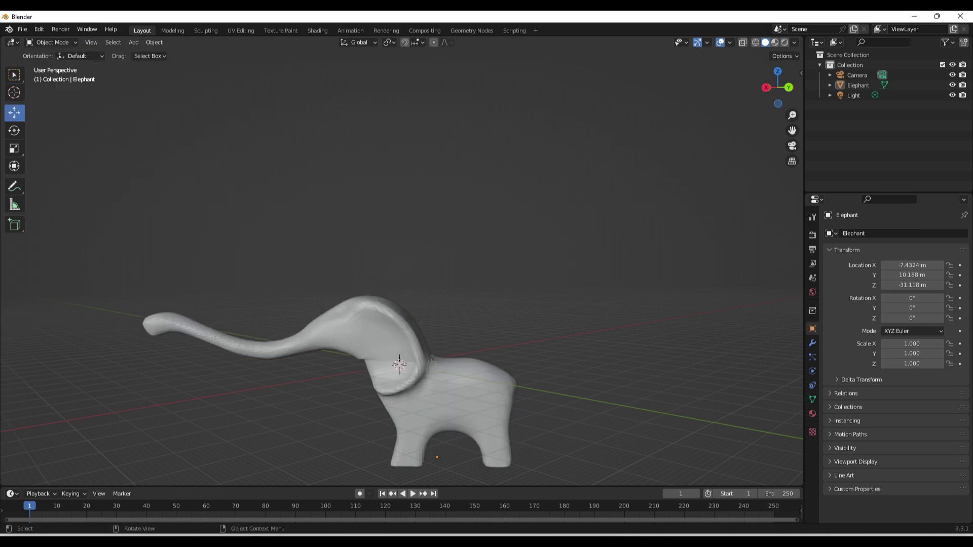
middle_click_drag(406, 253, 463, 179)
scroll(464, 178, "up", 1)
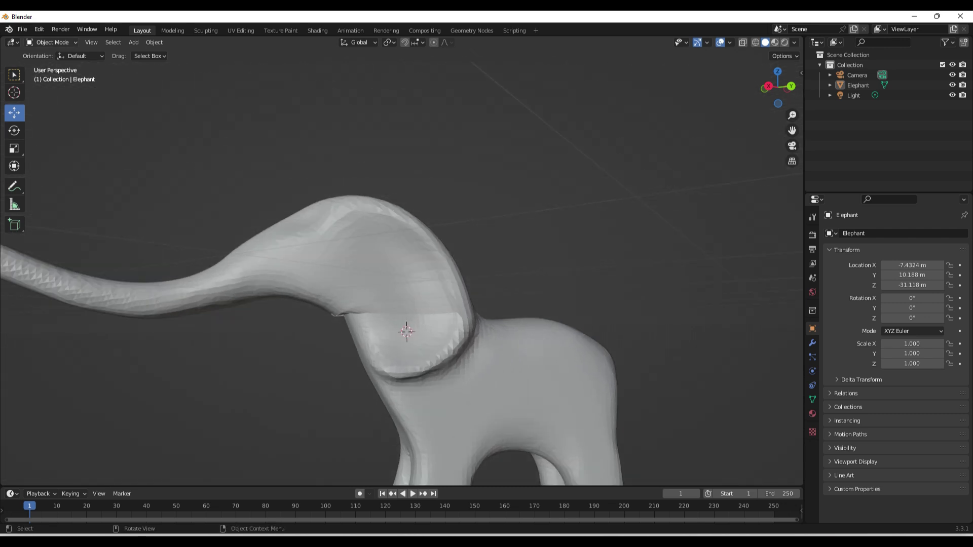
Step: In Sculpt Mode, smooth the bend seam across the ear and under the trunk with the Smooth brush at 50 px radius and 0.700 strength
left_click(52, 43)
left_click(55, 76)
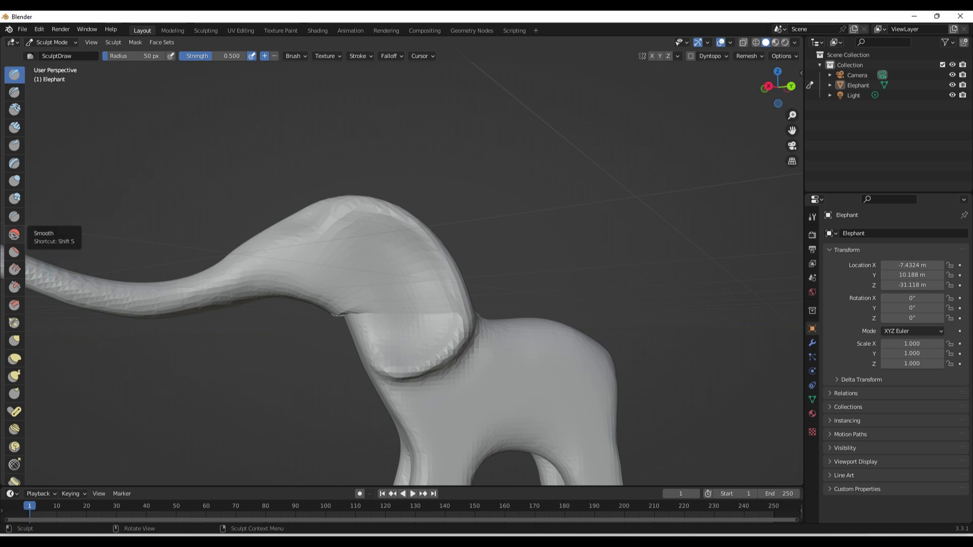
left_click(14, 234)
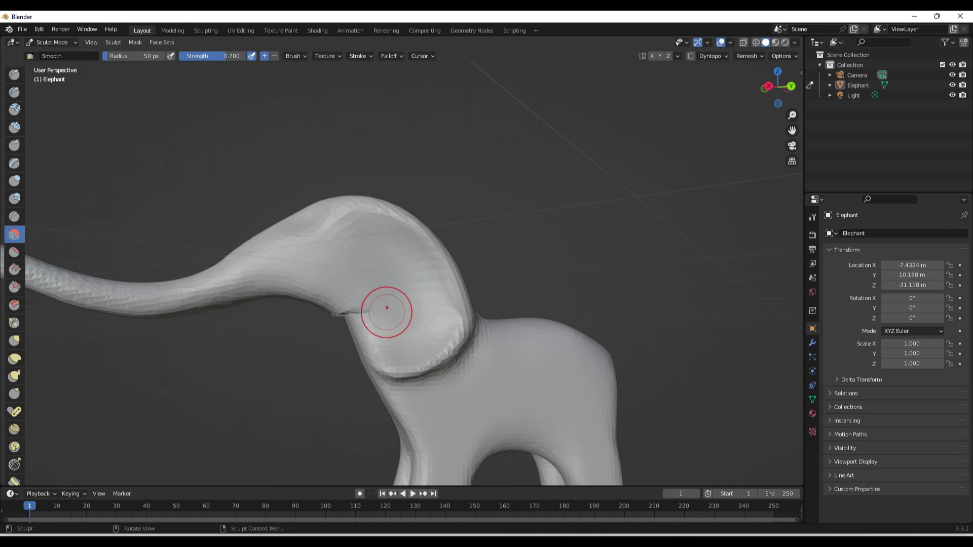
left_click_drag(375, 314, 353, 312)
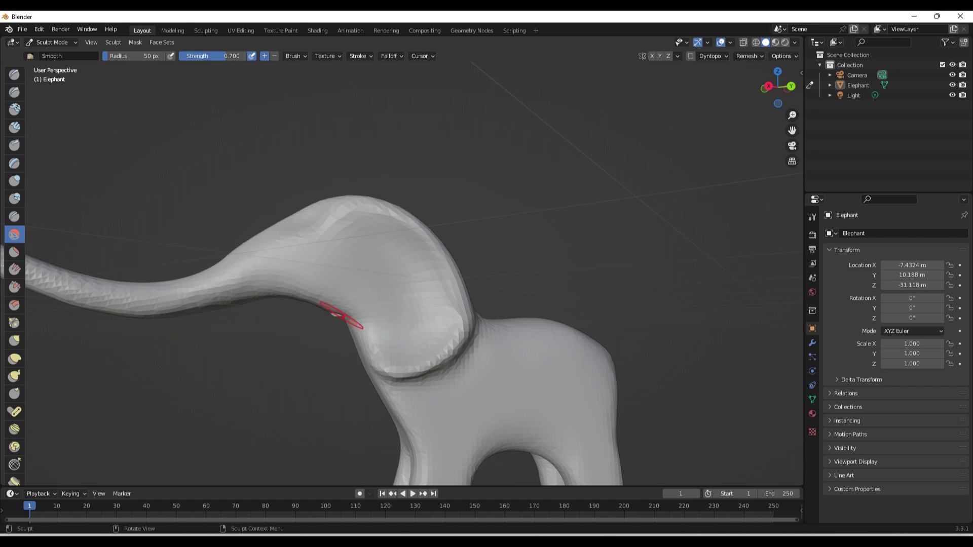
middle_click_drag(365, 319, 415, 290)
middle_click_drag(223, 310, 228, 307)
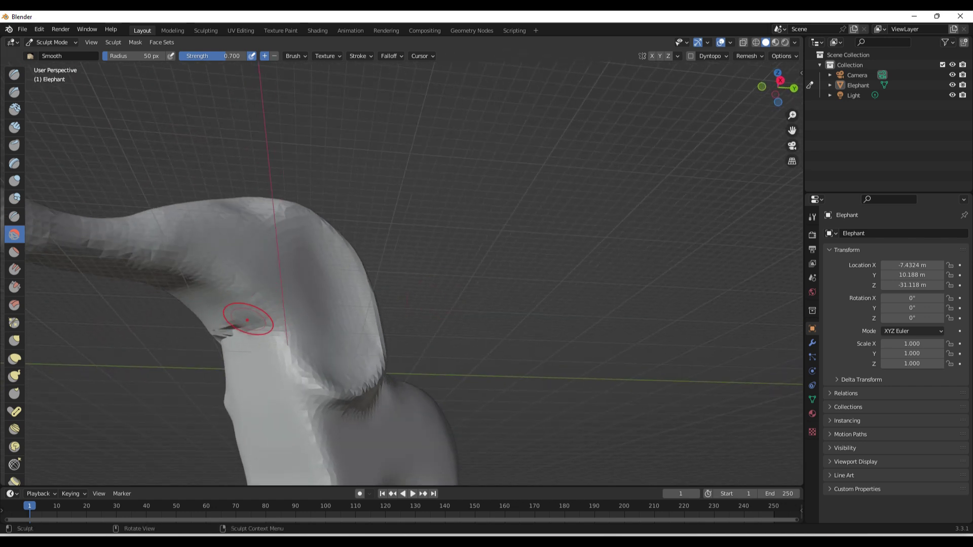
left_click_drag(233, 325, 226, 333)
mouse_move(223, 334)
middle_mouse_down()
mouse_move(206, 334)
mouse_move(153, 368)
middle_mouse_up()
scroll(436, 306, "down", 3)
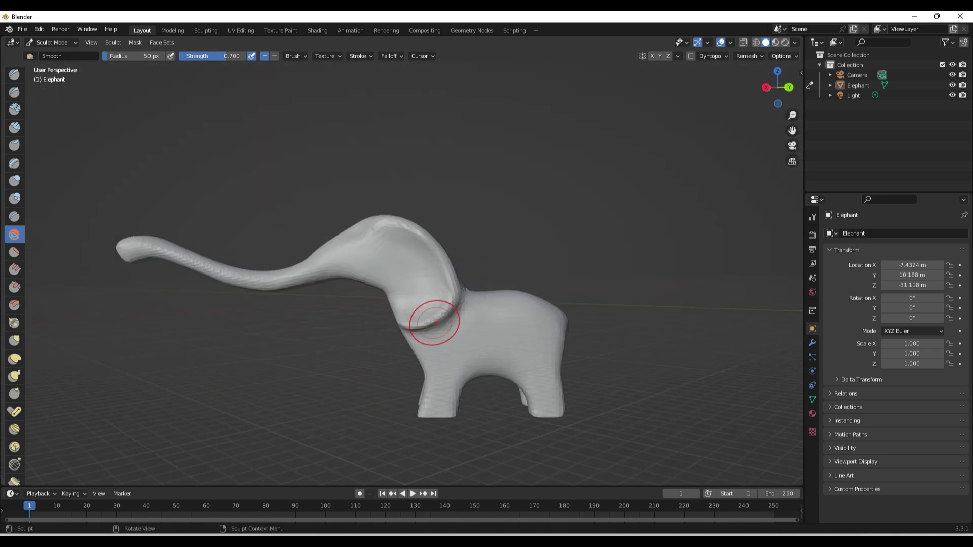
Step: Touch up the bend seam on the elephant's opposite side with the Smooth brush and check it from several angles
middle_click_drag(459, 318, 352, 336)
mouse_move(567, 306)
middle_mouse_down()
mouse_move(556, 319)
mouse_move(432, 320)
middle_mouse_up()
mouse_move(366, 321)
left_mouse_down()
mouse_move(304, 314)
mouse_move(365, 321)
left_mouse_up()
middle_click_drag(364, 321, 330, 297)
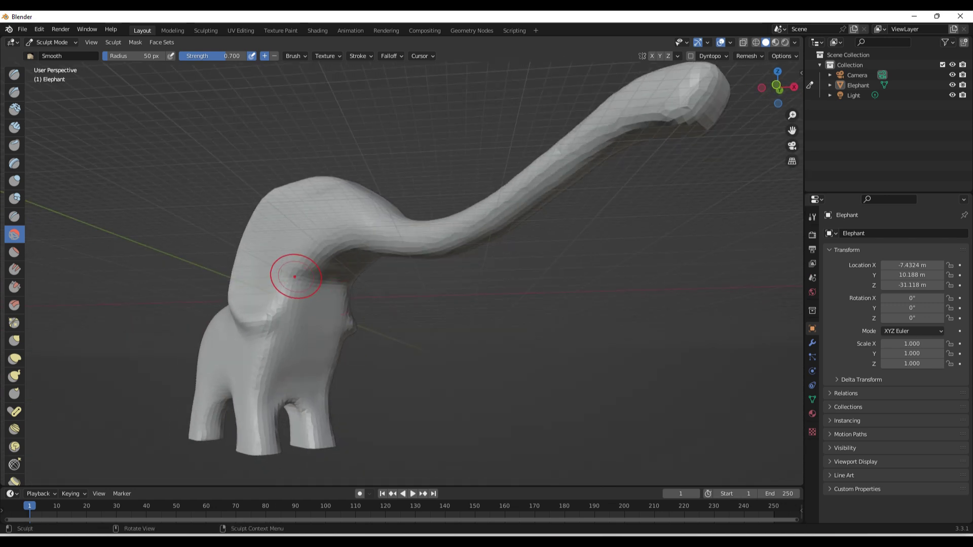
mouse_move(299, 268)
middle_mouse_down()
mouse_move(382, 291)
mouse_move(341, 286)
middle_mouse_up()
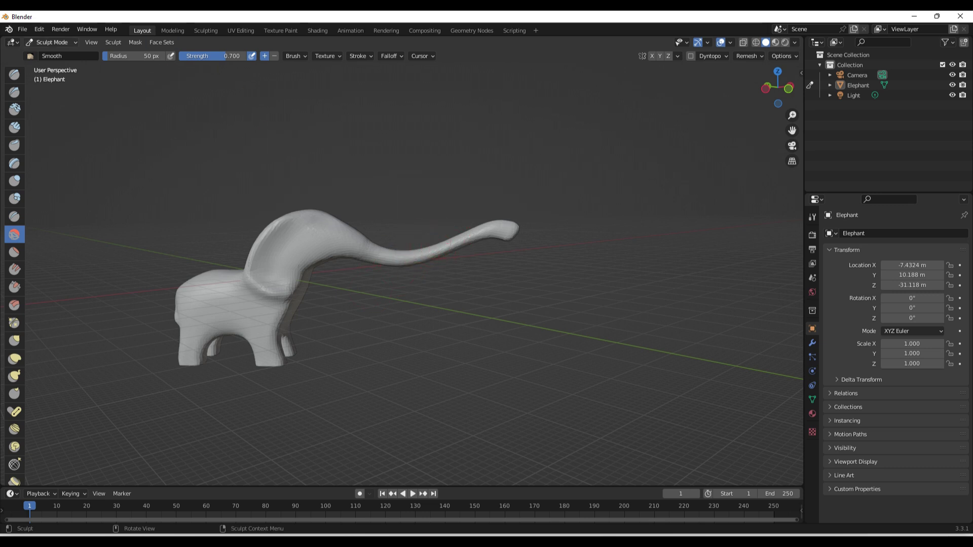
Step: In Edit Mode, box-select the vertices of the outer half of the trunk, adding missed ones from other viewing angles
left_click(51, 42)
left_click(48, 64)
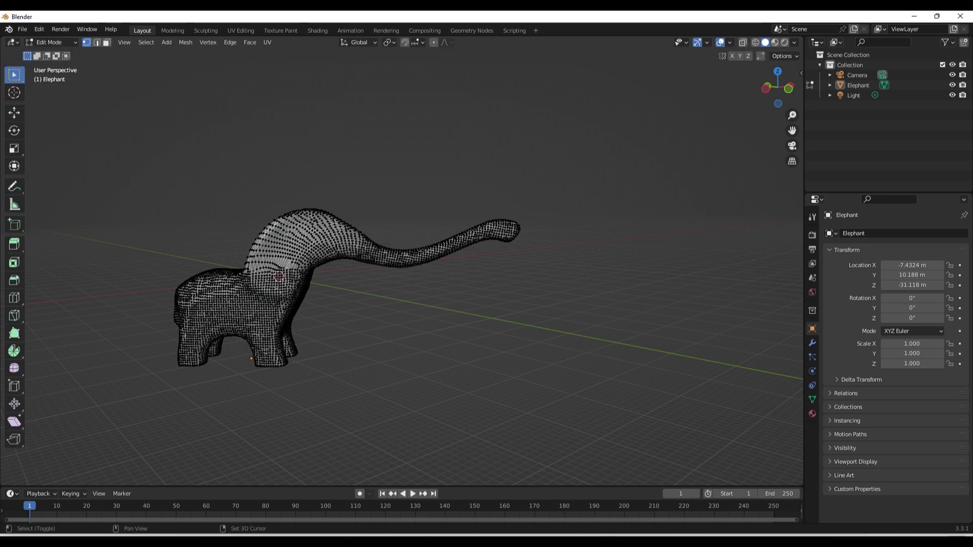
left_click_drag(414, 217, 586, 281)
middle_click_drag(586, 281, 548, 275)
left_click_drag(424, 206, 478, 257, "shift")
middle_click_drag(478, 256, 294, 243)
left_click_drag(279, 201, 378, 272, "shift")
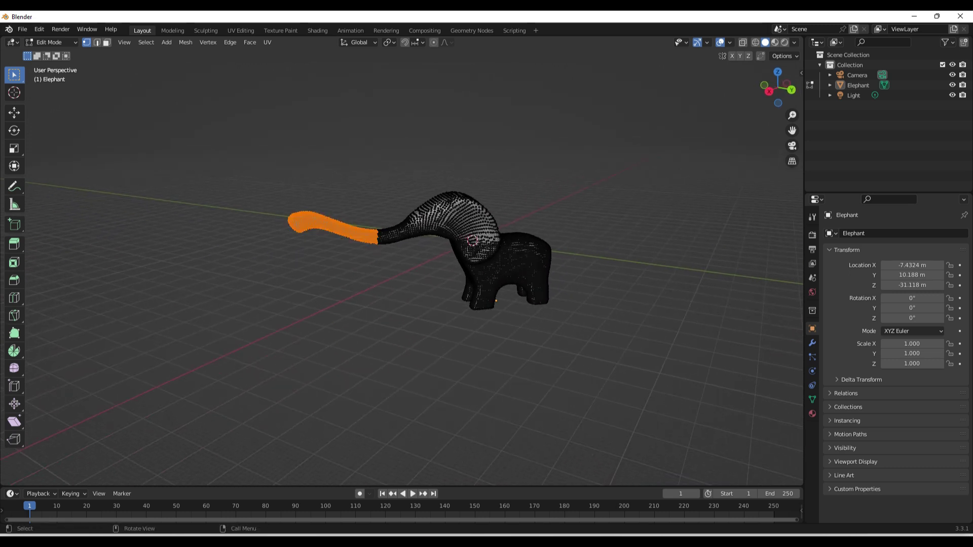
middle_click_drag(379, 272, 365, 249)
middle_click_drag(301, 220, 304, 243)
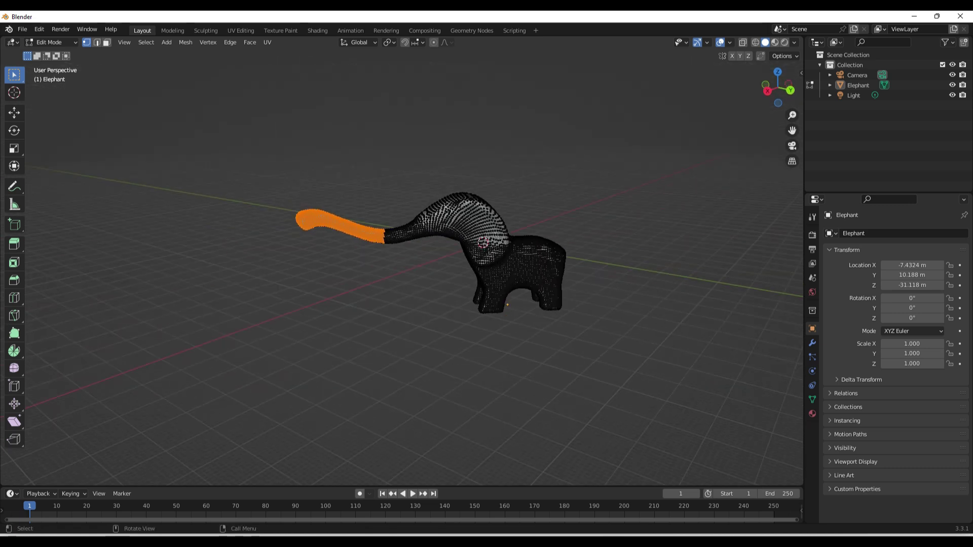
Step: Return to Object Mode and select the whole elephant
left_click(50, 42)
left_click(48, 51)
left_click(473, 228)
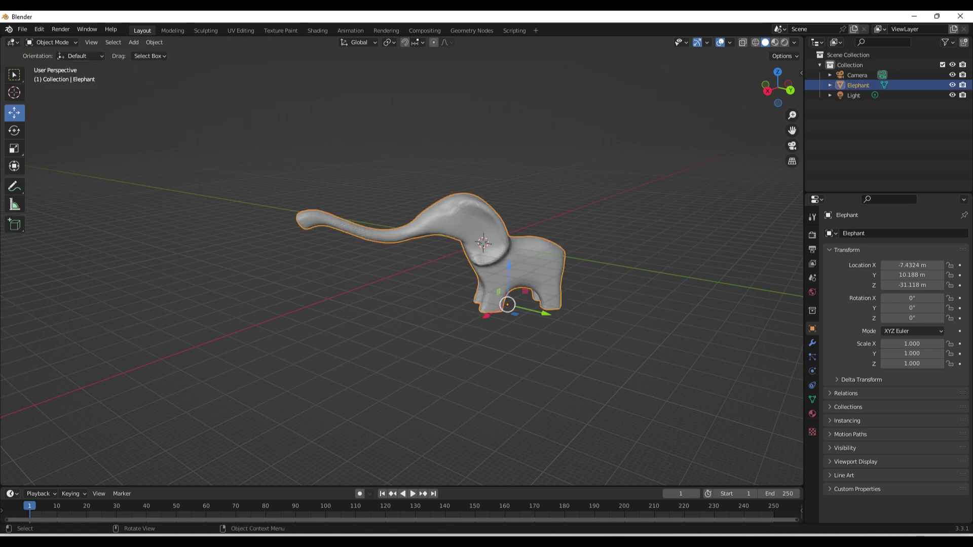
Step: Export the elephant in STL format to the Documents folder as untitled.stl
left_click(22, 29)
mouse_move(61, 176)
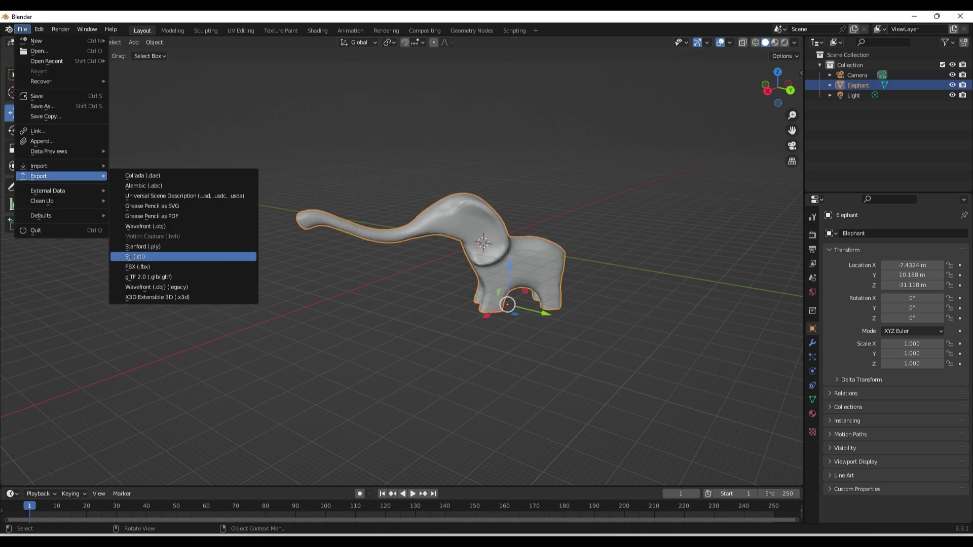
left_click(136, 256)
left_click(649, 419)
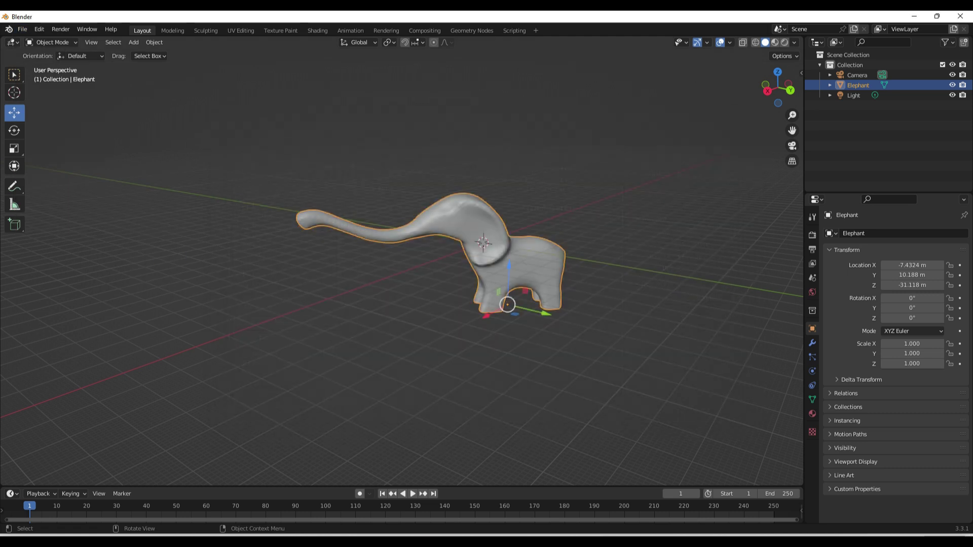
Step: Export the elephant again as untitled.stl, this time to the Downloads folder
left_click(22, 29)
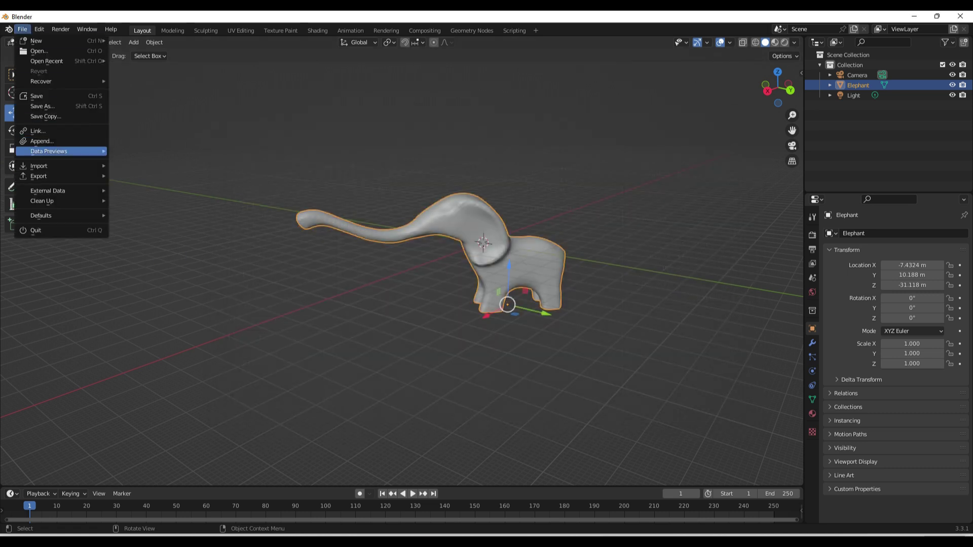
mouse_move(39, 176)
left_click(135, 256)
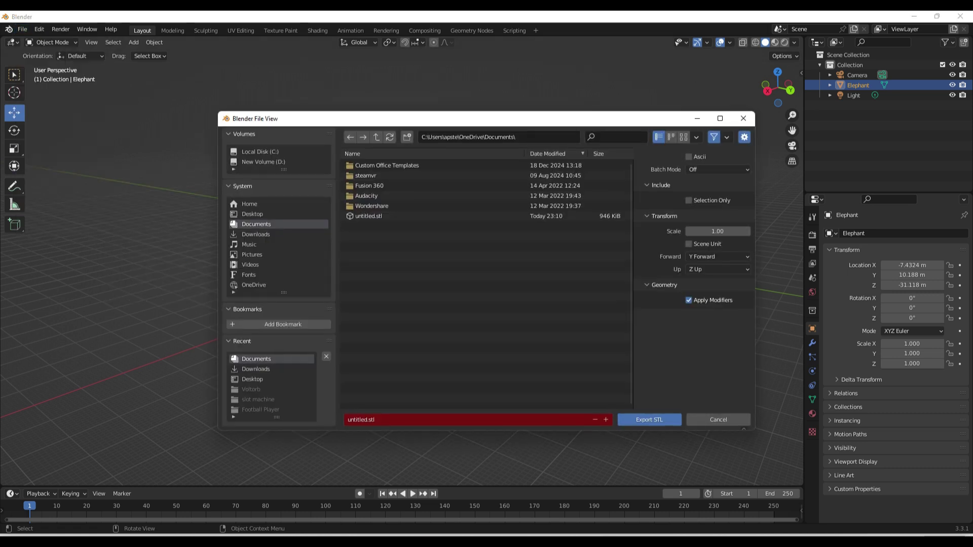
left_click(256, 235)
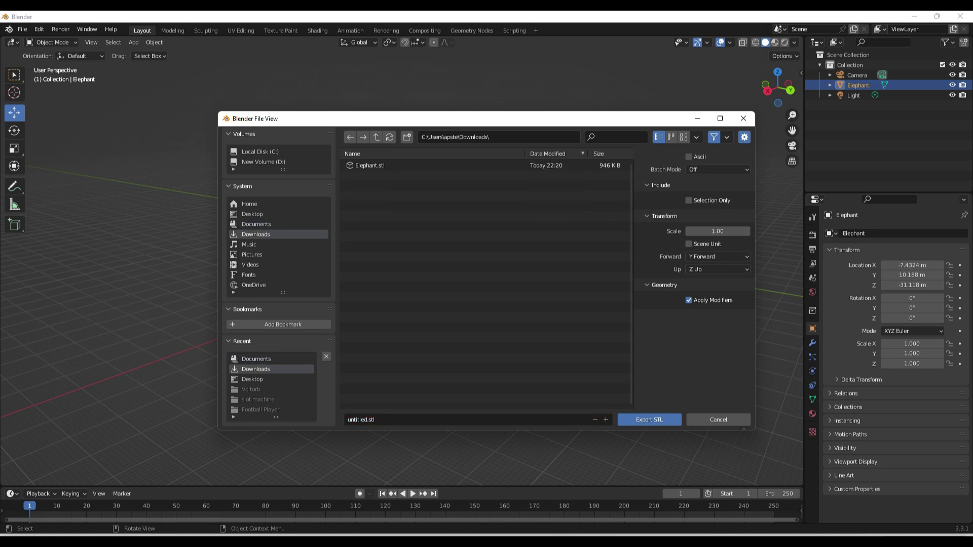
left_click(649, 420)
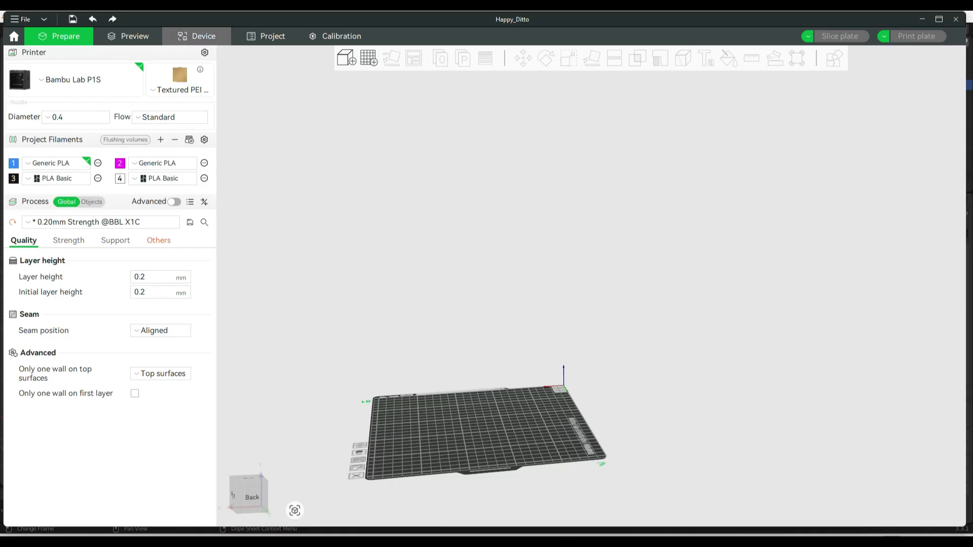
Step: In Bambu Studio, import the untitled STL from Downloads onto the build plate and examine the bent elephant up close
key("ctrl+i")
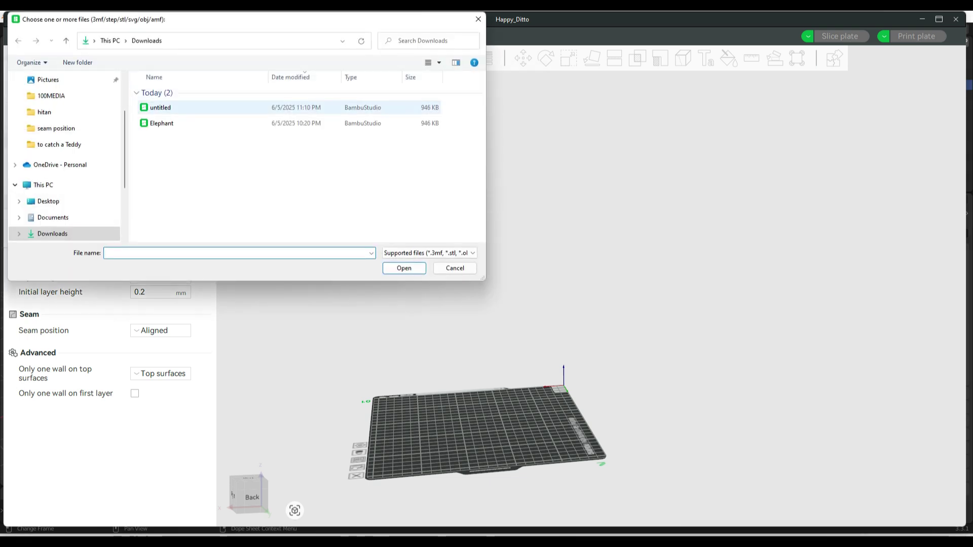
double_click(161, 108)
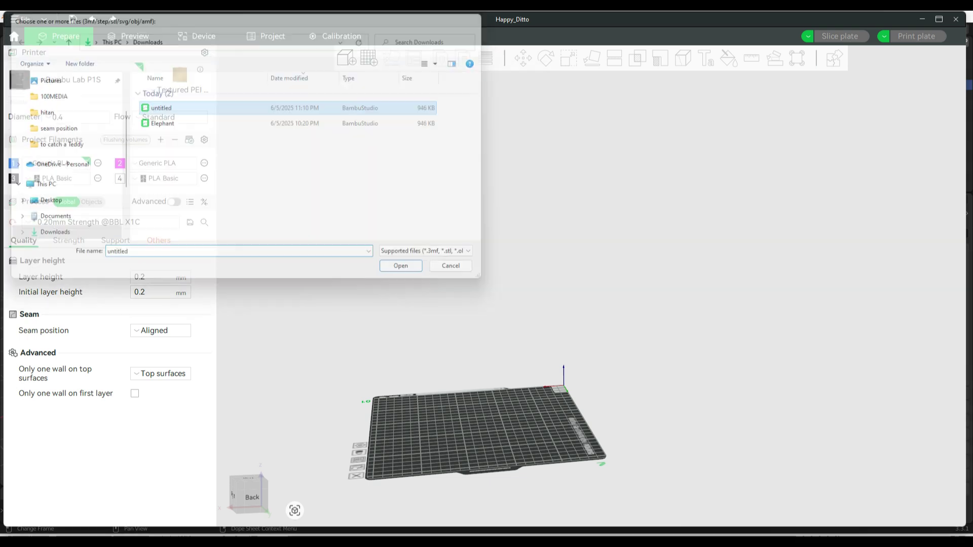
scroll(591, 286, "up", 4)
middle_click_drag(506, 416, 649, 216)
left_click_drag(648, 216, 693, 219)
scroll(591, 287, "up", 4)
scroll(590, 286, "up", 2)
middle_click_drag(608, 324, 490, 376)
left_click_drag(490, 375, 487, 376)
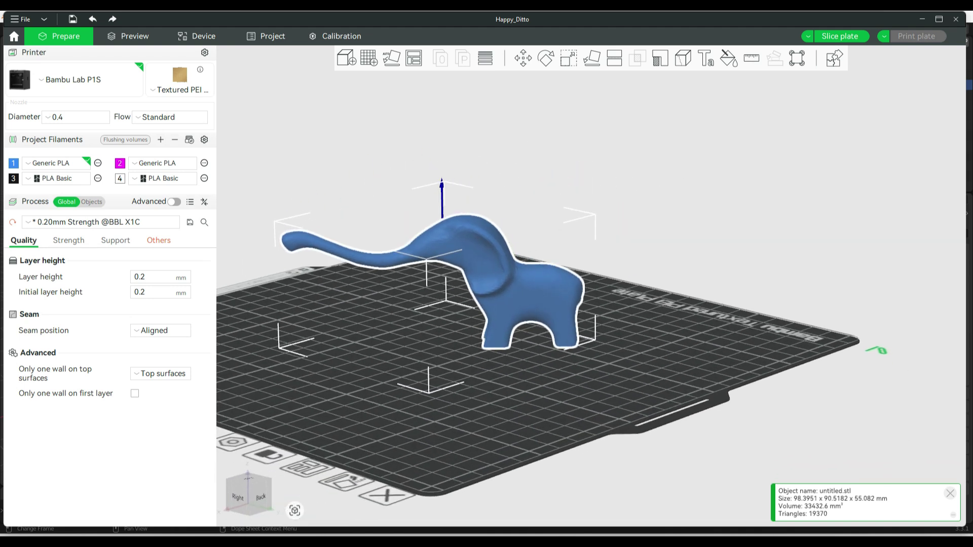